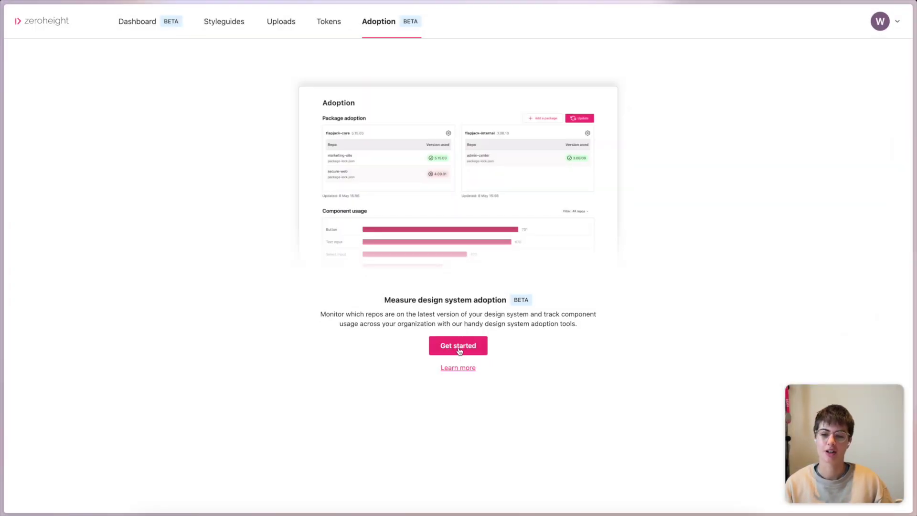
- Start adoption setup with the CLI tool route and snap the browser beside Warp
{"action": "left_click", "coordinate": [458, 351]}
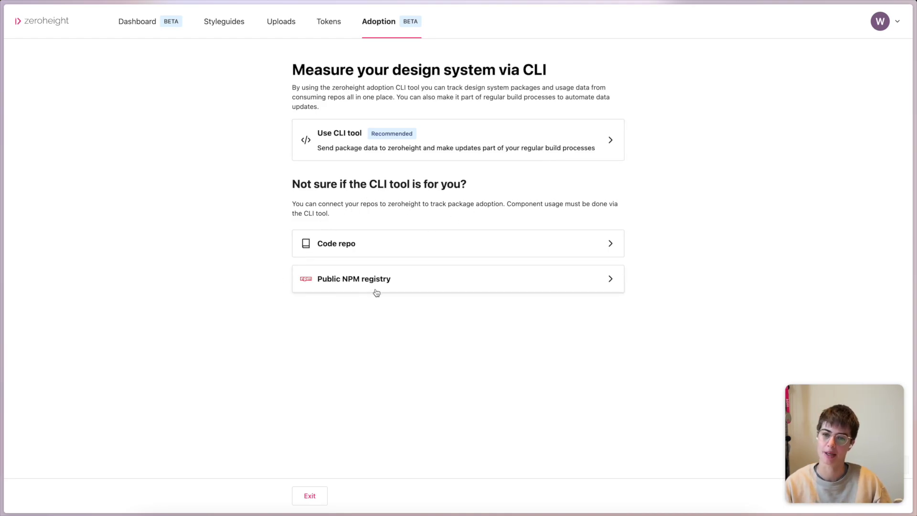
{"action": "left_click", "coordinate": [471, 136]}
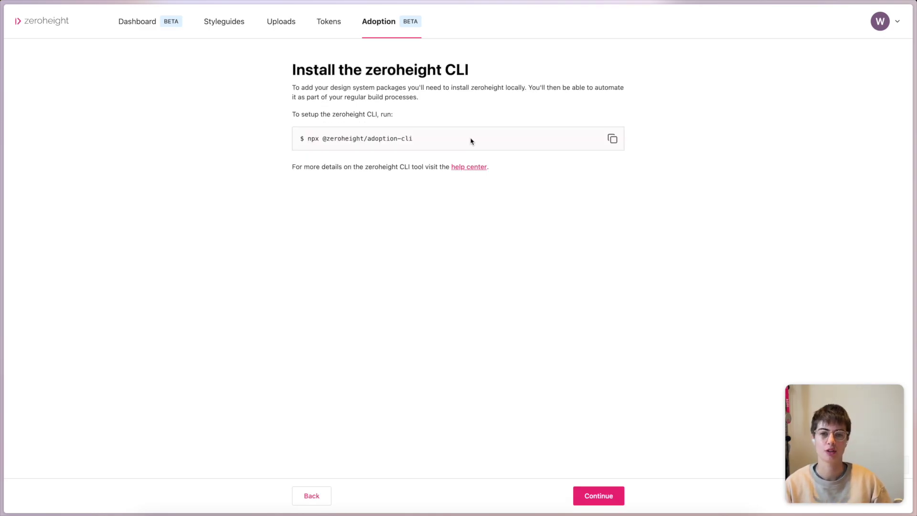
{"action": "key", "text": "ctrl+alt+Left"}
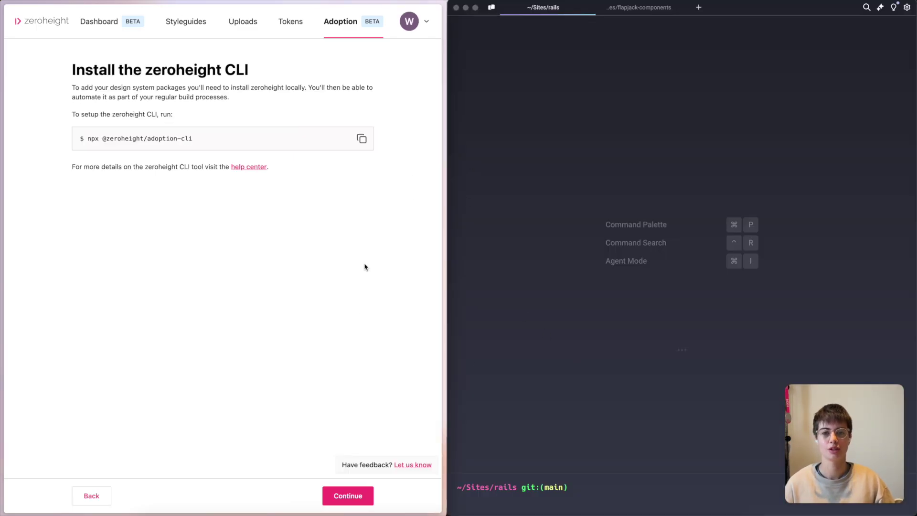
- Generate a zeroheight authentication token named 'CLI token'
{"action": "left_click", "coordinate": [351, 496]}
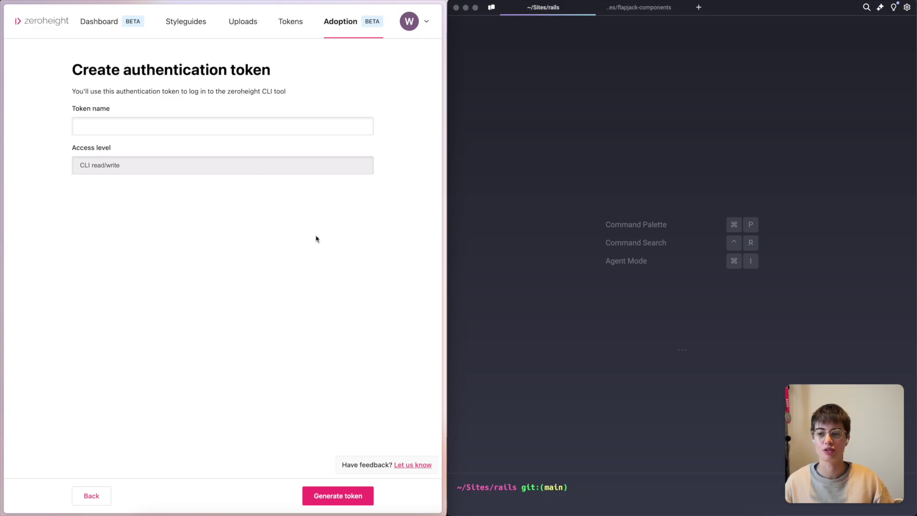
{"action": "left_click", "coordinate": [217, 128]}
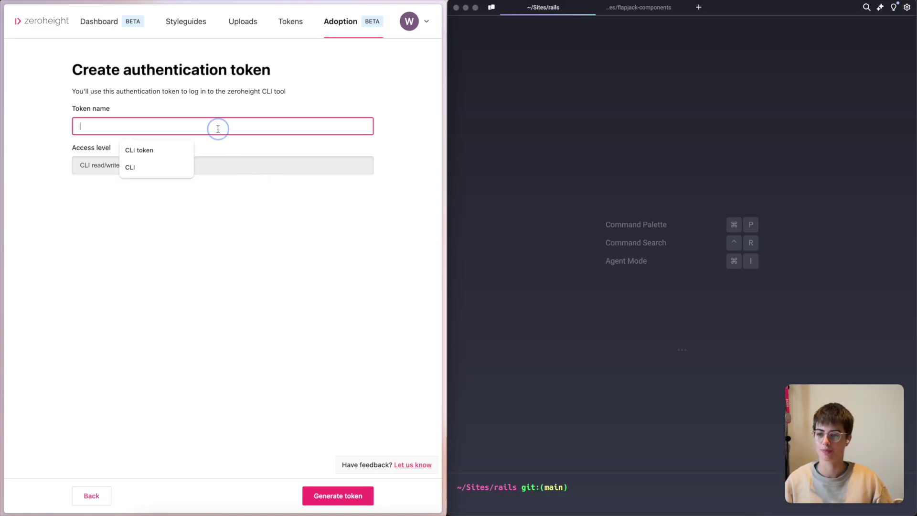
{"action": "type", "text": "CLI token"}
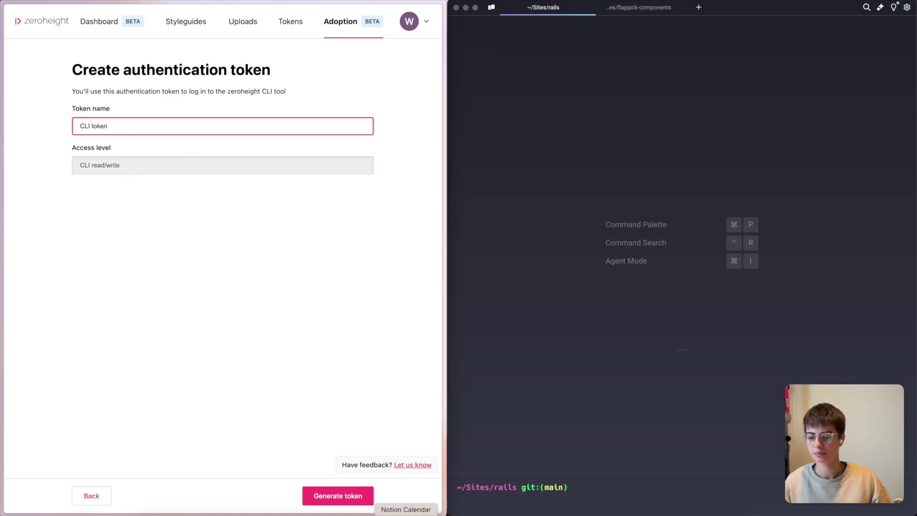
{"action": "left_click", "coordinate": [334, 494]}
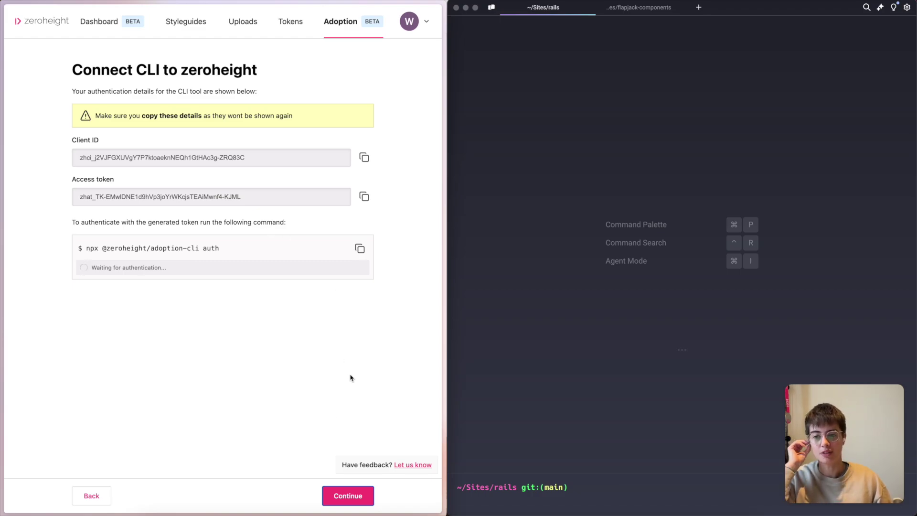
- Run zh-adoption auth in Warp and paste in the copied Client ID
{"action": "left_click", "coordinate": [363, 158]}
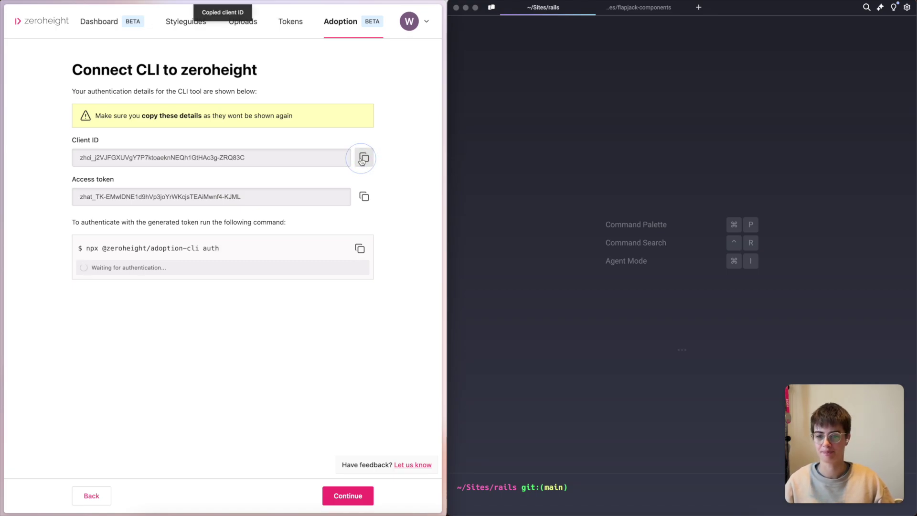
{"action": "left_click", "coordinate": [529, 149]}
{"action": "type", "text": "zh"}
{"action": "key", "text": "Right"}
{"action": "key", "text": "Return"}
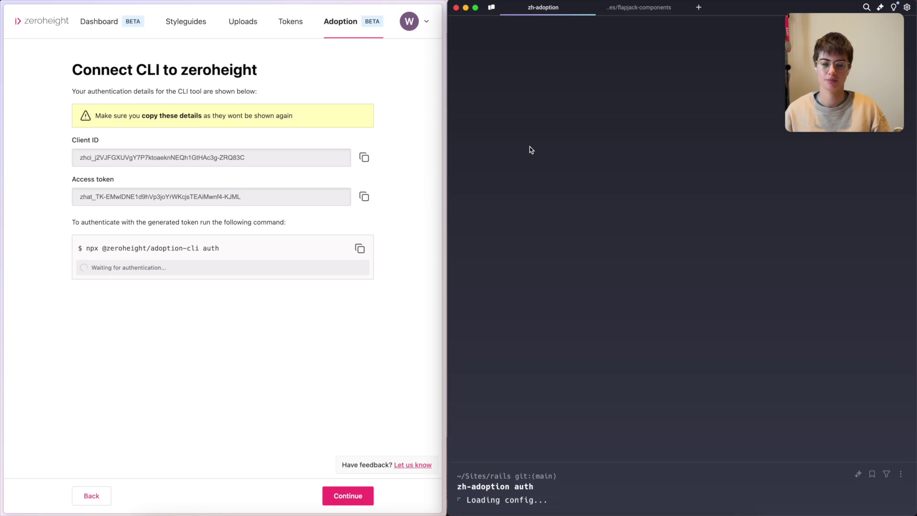
{"action": "left_click", "coordinate": [365, 158]}
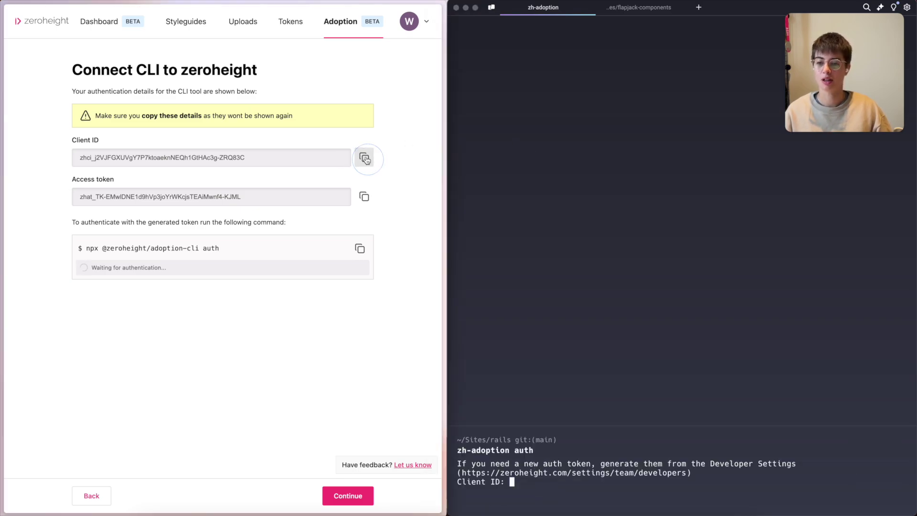
{"action": "left_click", "coordinate": [524, 485]}
{"action": "key", "text": "super+v"}
{"action": "key", "text": "Return"}
- Paste the Access token, confirm saving the credentials, and continue in zeroheight
{"action": "left_click", "coordinate": [313, 147]}
{"action": "left_click", "coordinate": [362, 204]}
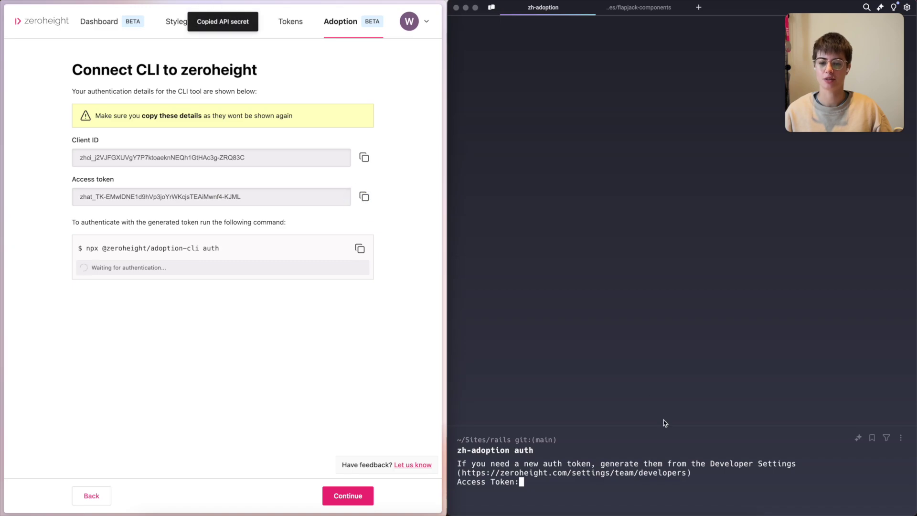
{"action": "left_click", "coordinate": [579, 483]}
{"action": "key", "text": "super+v"}
{"action": "key", "text": "Return"}
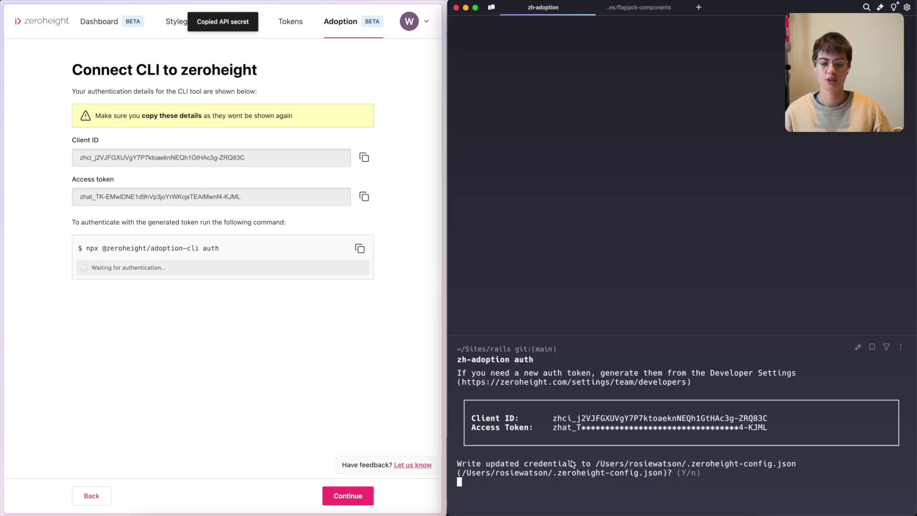
{"action": "left_click", "coordinate": [562, 480]}
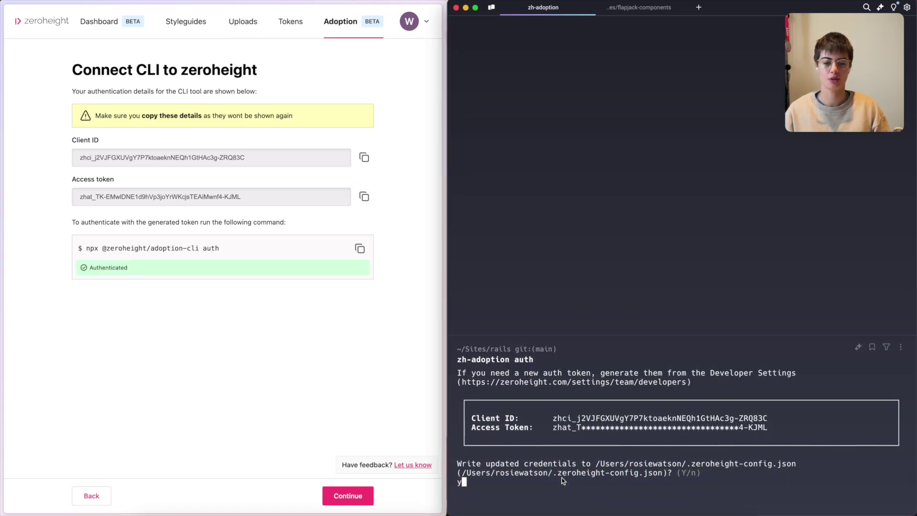
{"action": "key", "text": "Return"}
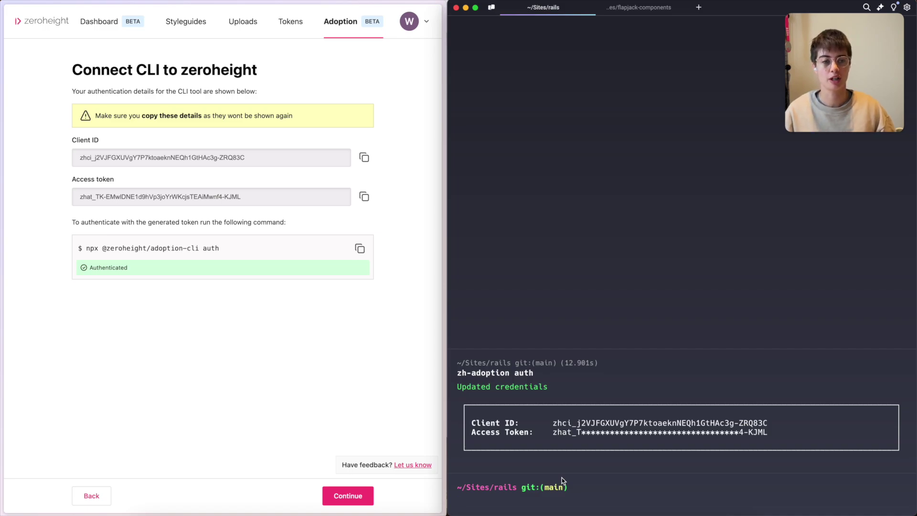
{"action": "left_click", "coordinate": [236, 342]}
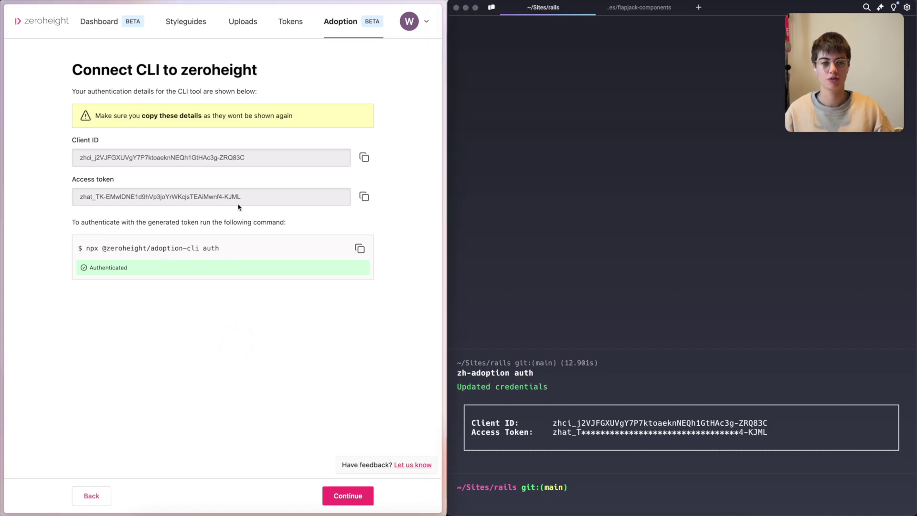
{"action": "left_click", "coordinate": [341, 497]}
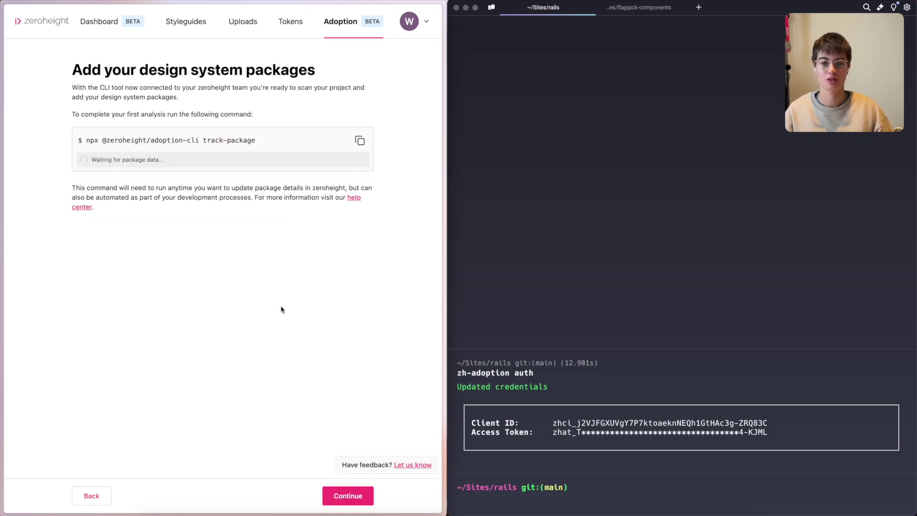
- Run zh-adoption track-package in the flapjack-components project, send its package details, and continue setup
{"action": "left_click", "coordinate": [635, 10]}
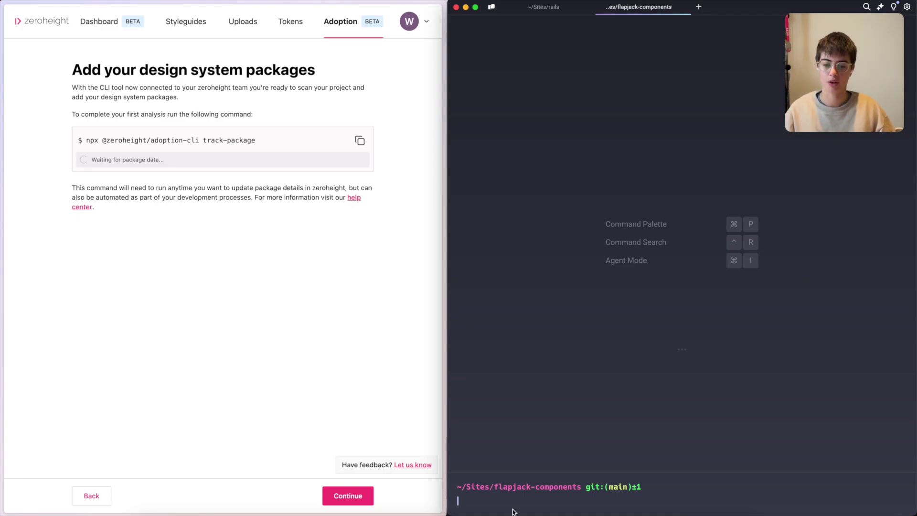
{"action": "type", "text": "zh-adoption"}
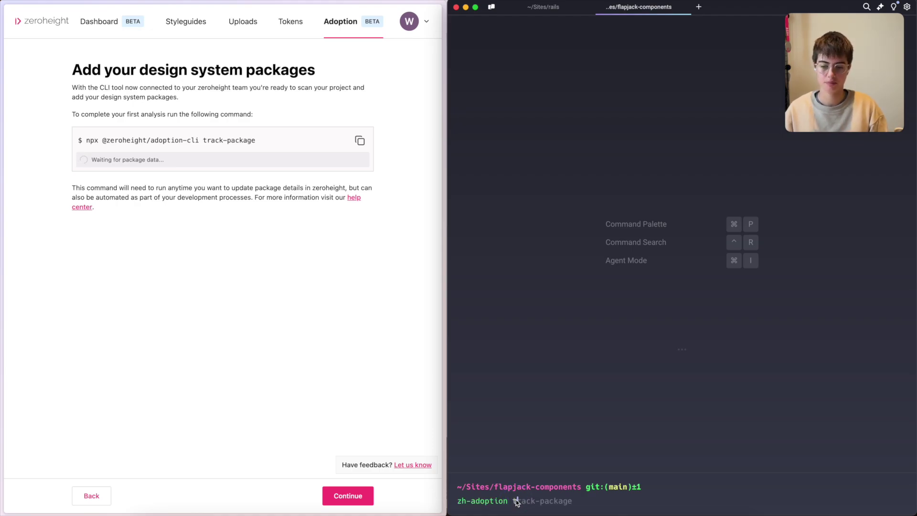
{"action": "key", "text": "Right"}
{"action": "key", "text": "Return"}
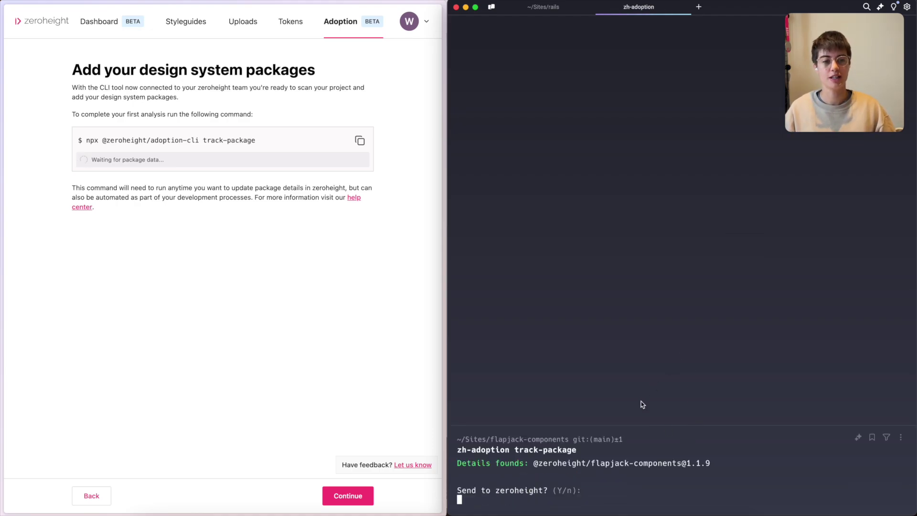
{"action": "left_click_drag", "start_coordinate": [535, 467], "coordinate": [710, 470]}
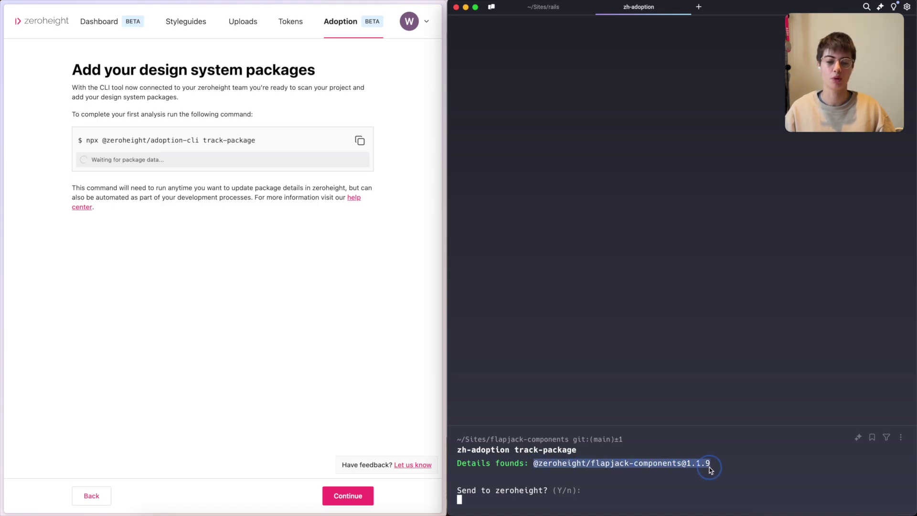
{"action": "key", "text": "Return"}
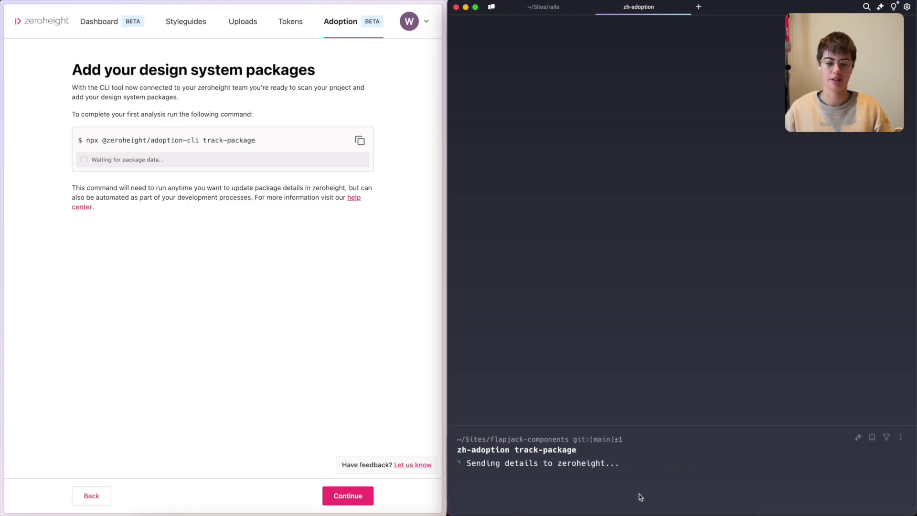
{"action": "left_click", "coordinate": [307, 293]}
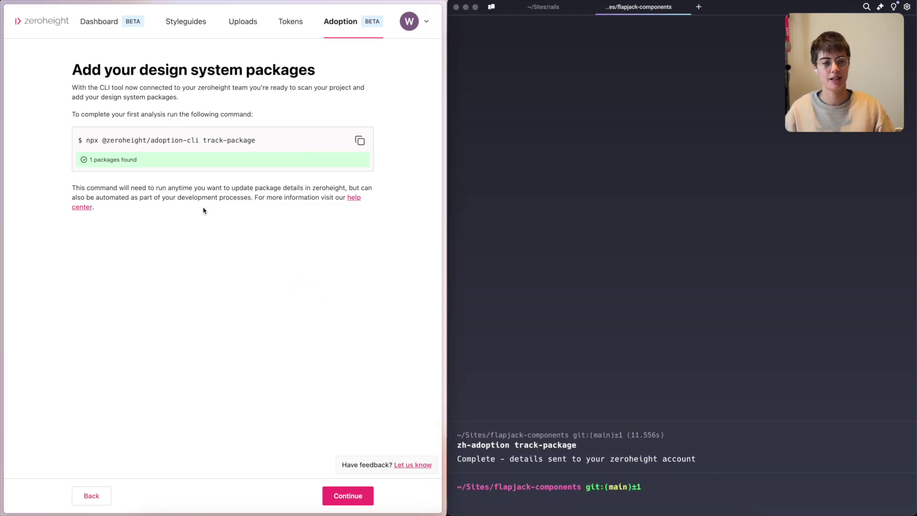
{"action": "left_click", "coordinate": [343, 500]}
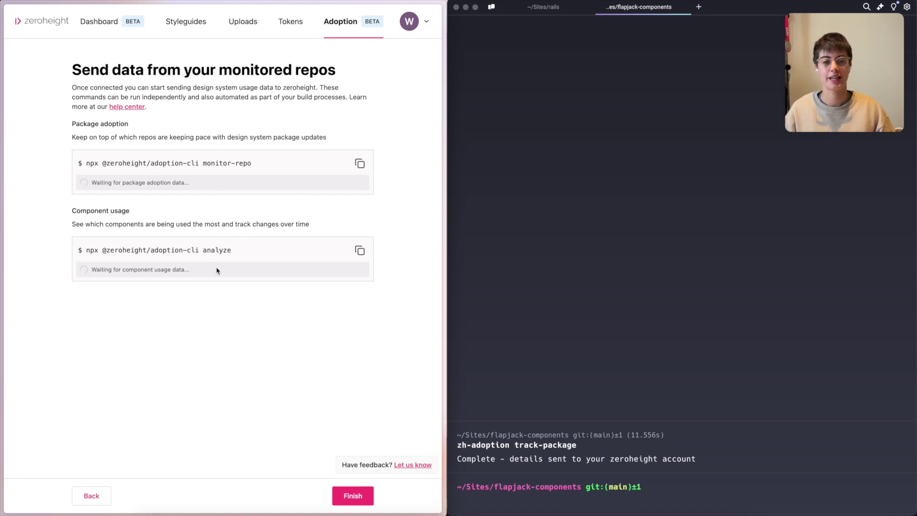
- Run zh-adoption monitor-repo in the ~/Sites/rails terminal session, then clear the output
{"action": "left_click", "coordinate": [545, 12]}
{"action": "left_click", "coordinate": [552, 10]}
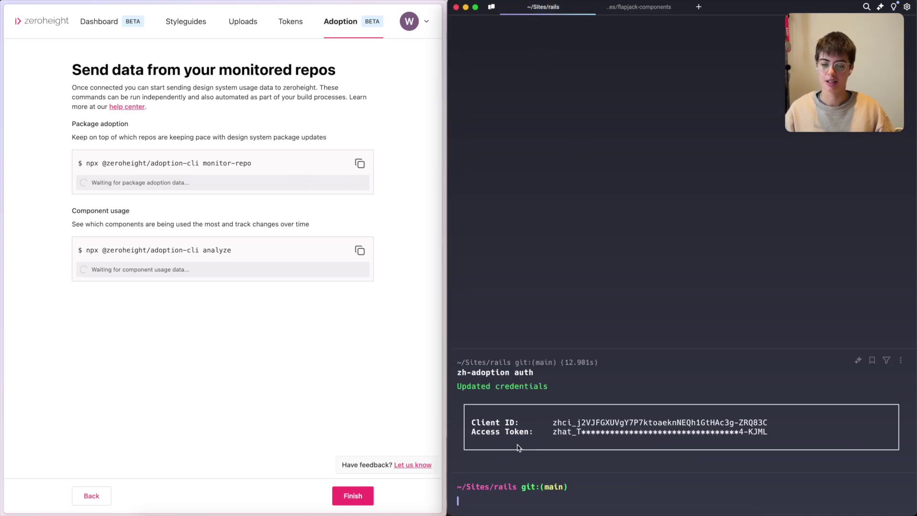
{"action": "type", "text": "zh-adoption monitor-repo"}
{"action": "key", "text": "Return"}
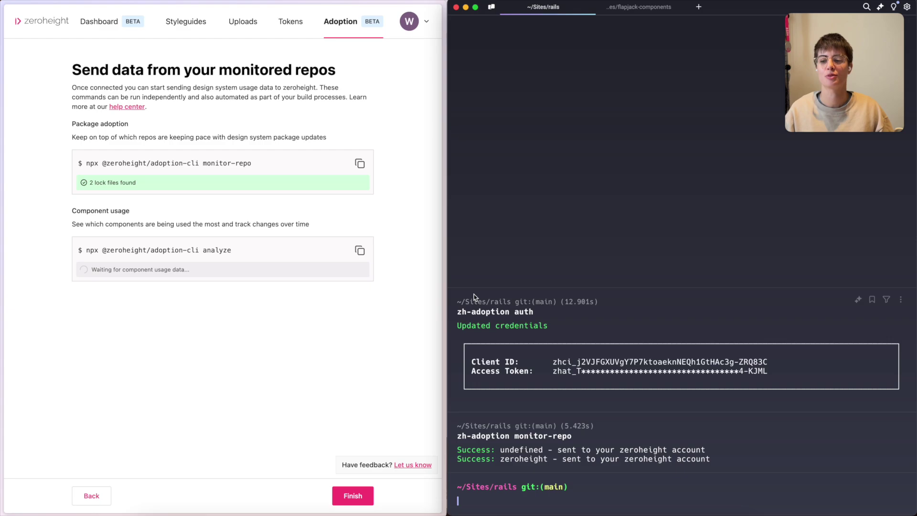
{"action": "key", "text": "super+k"}
{"action": "left_click", "coordinate": [359, 295]}
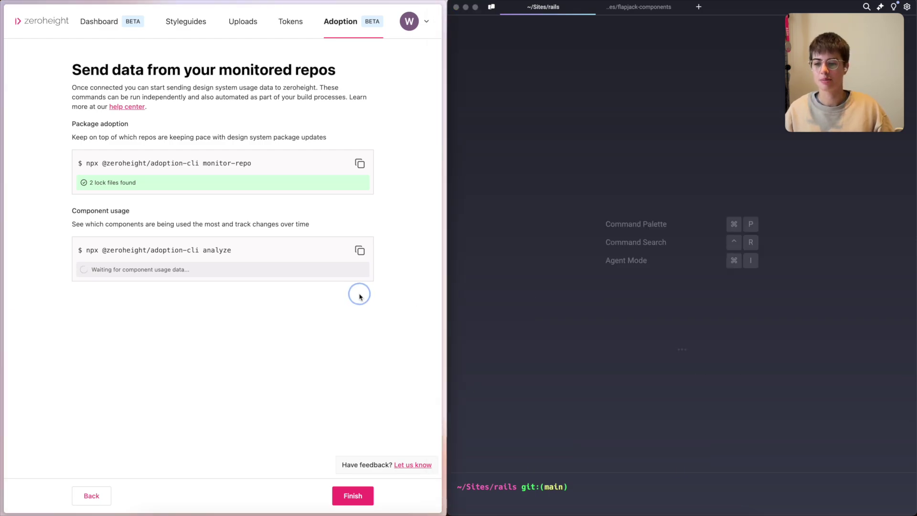
- Run zh-adoption analyze in Warp with 'zeroheight' as the repository name
{"action": "left_click", "coordinate": [359, 252]}
{"action": "left_click", "coordinate": [483, 499]}
{"action": "type", "text": "zh-adoption analyze"}
{"action": "key", "text": "Return"}
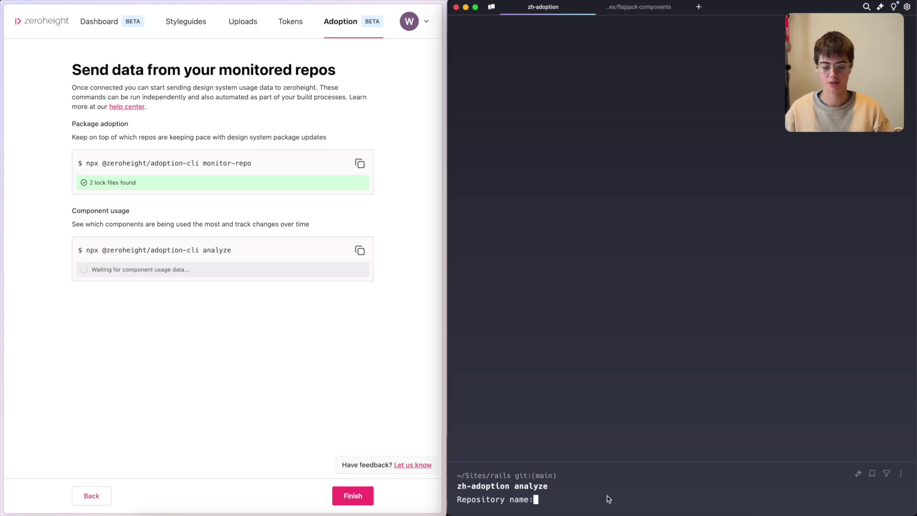
{"action": "type", "text": "zeroheight"}
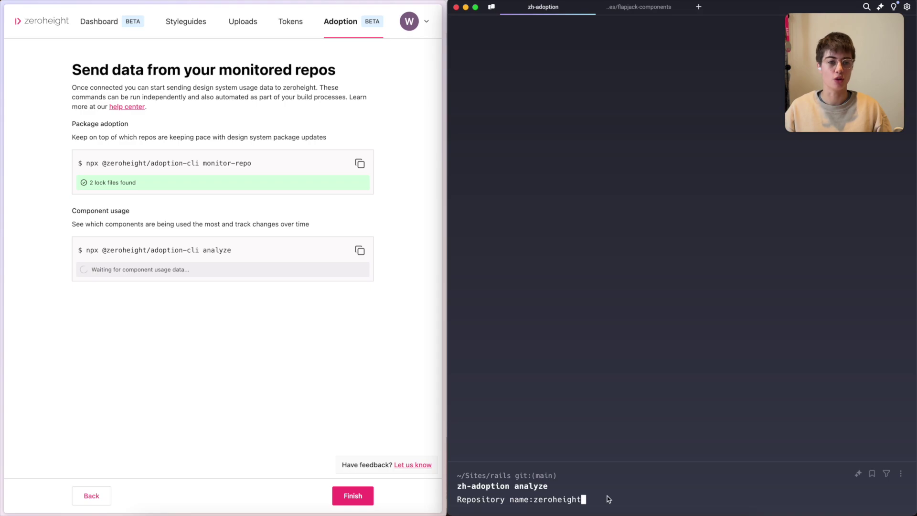
{"action": "key", "text": "Return"}
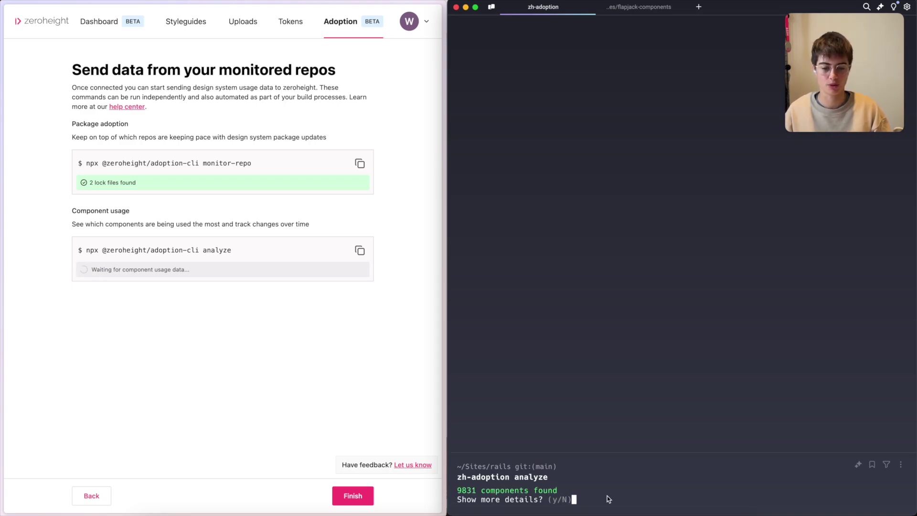
- Answer y to list components, confirm sending usage data, and maximize the browser
{"action": "type", "text": "y"}
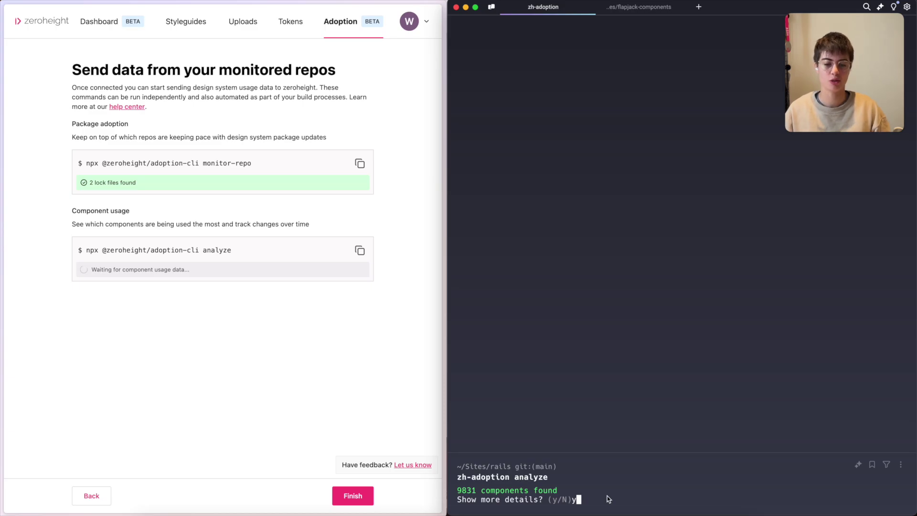
{"action": "key", "text": "Return"}
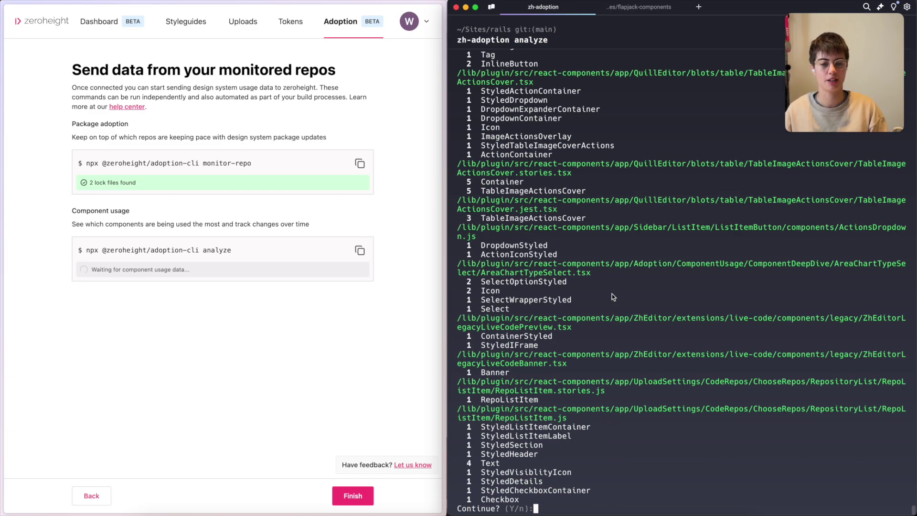
{"action": "key", "text": "Return"}
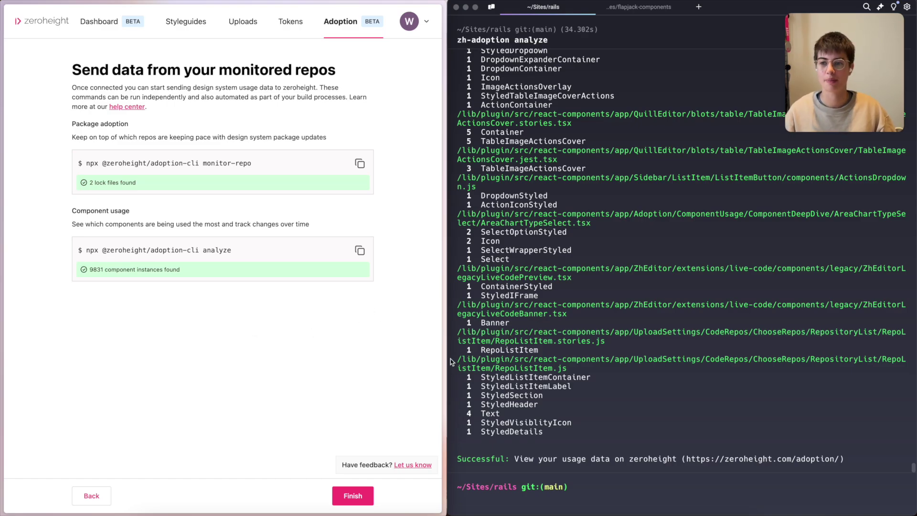
{"action": "left_click", "coordinate": [387, 371]}
{"action": "key", "text": "ctrl+alt+Return"}
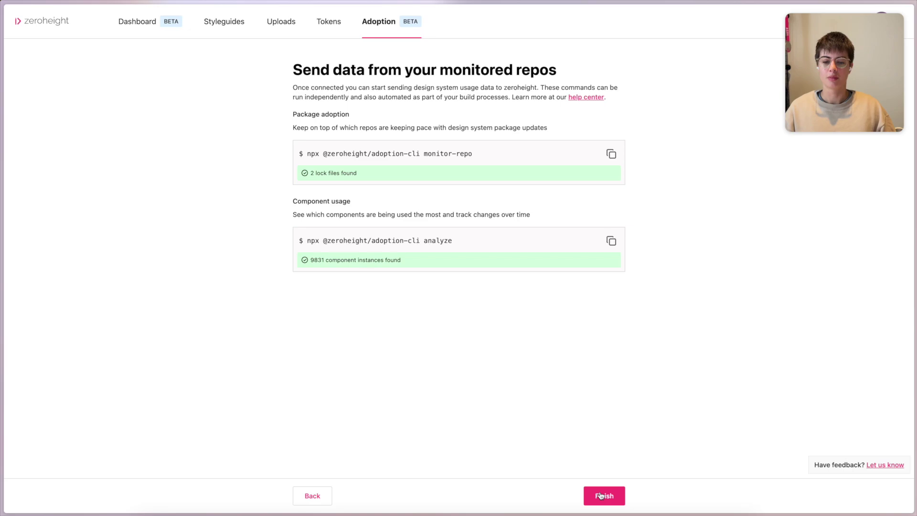
{"action": "left_click", "coordinate": [601, 494]}
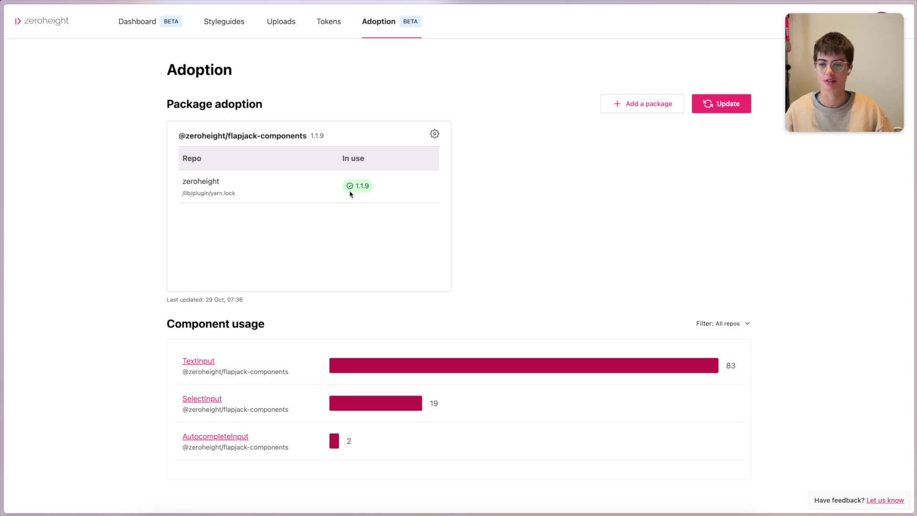
{"action": "left_click", "coordinate": [434, 134]}
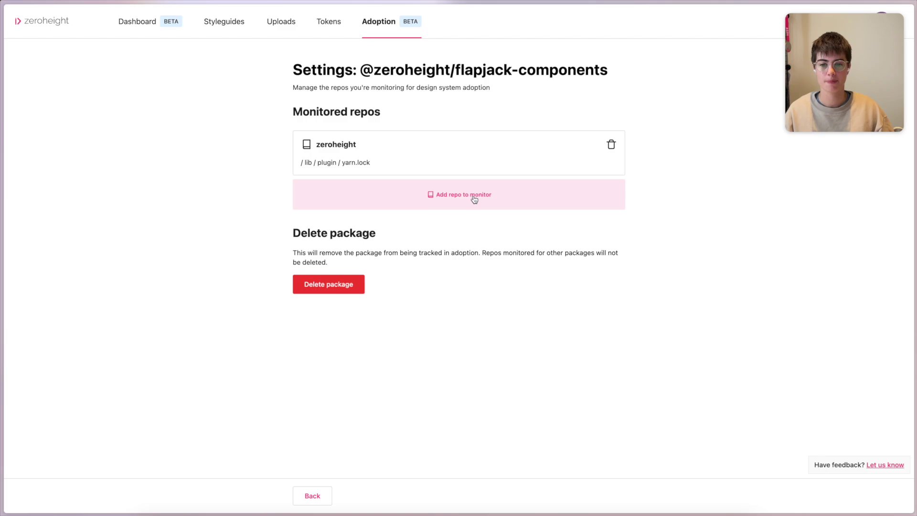
{"action": "left_click", "coordinate": [438, 201]}
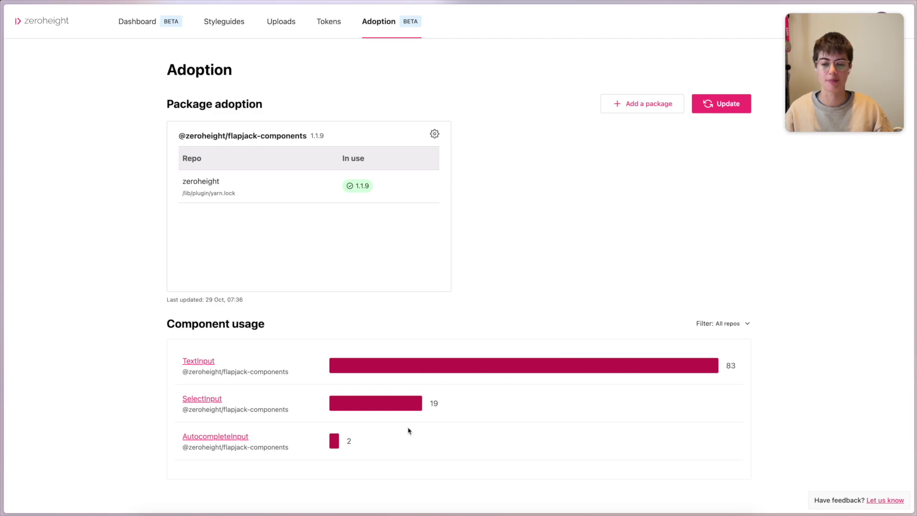
{"action": "left_click", "coordinate": [206, 363]}
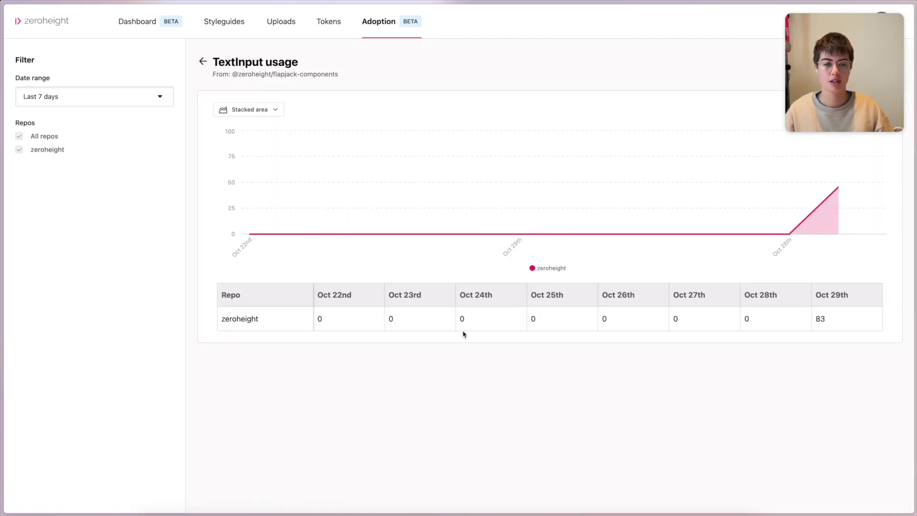
- Keep the TextInput usage date range at Last 7 days, then return to the Adoption overview
{"action": "mouse_move", "coordinate": [882, 208]}
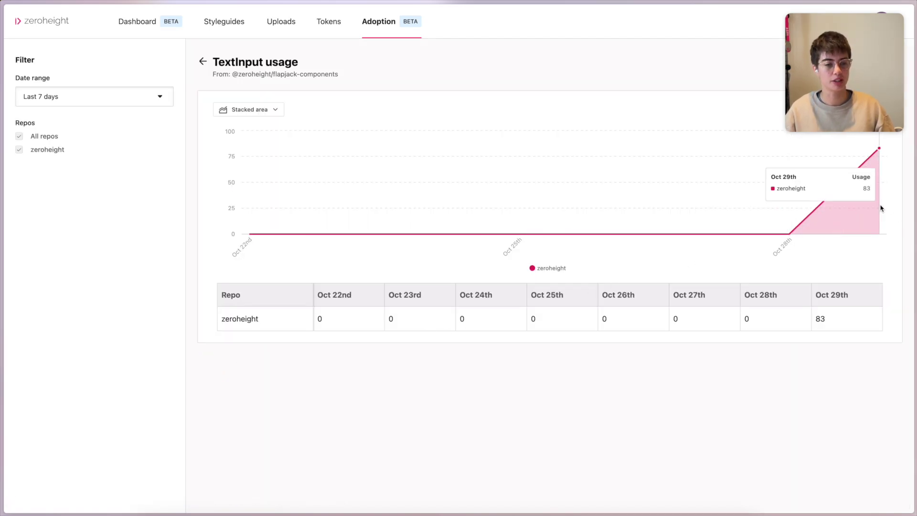
{"action": "left_click", "coordinate": [86, 97]}
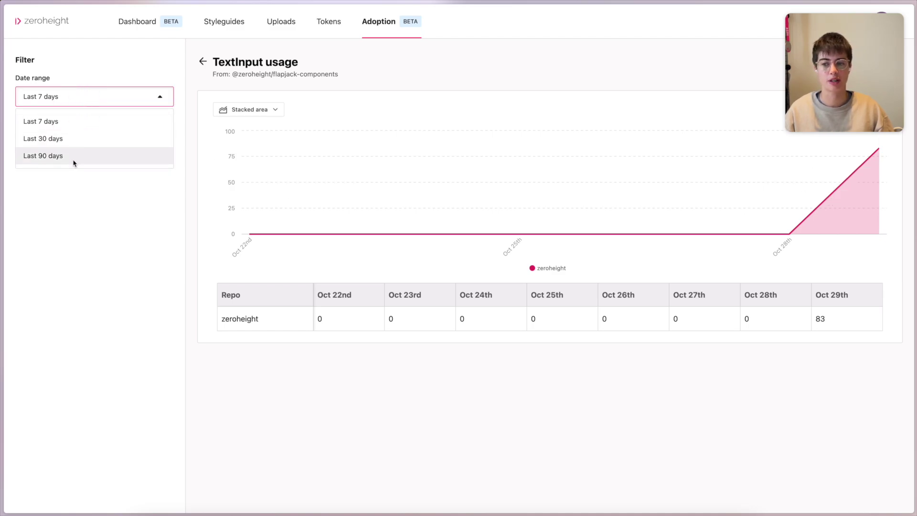
{"action": "left_click", "coordinate": [78, 237]}
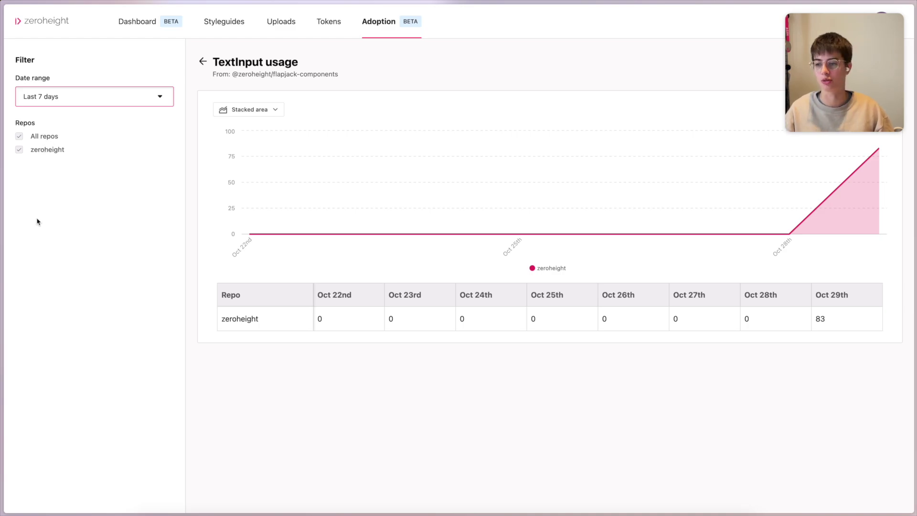
{"action": "mouse_move", "coordinate": [860, 183]}
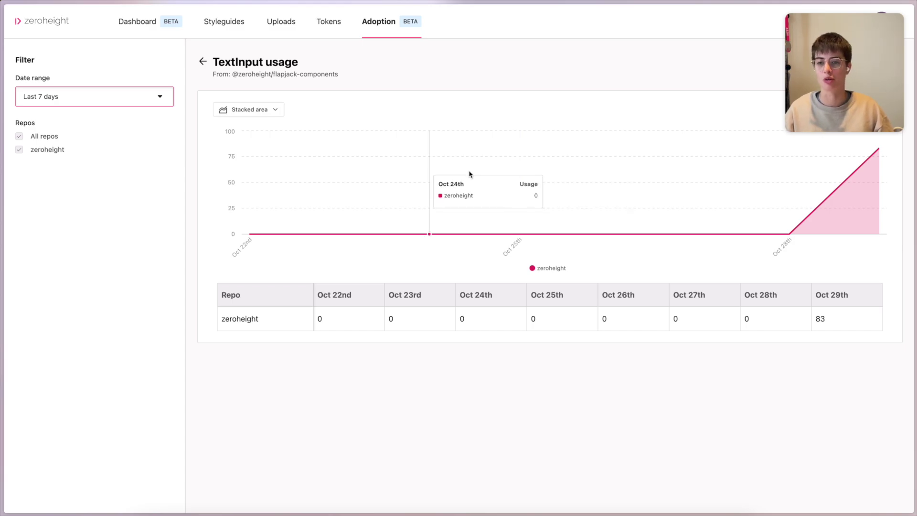
{"action": "key", "text": "alt+Left"}
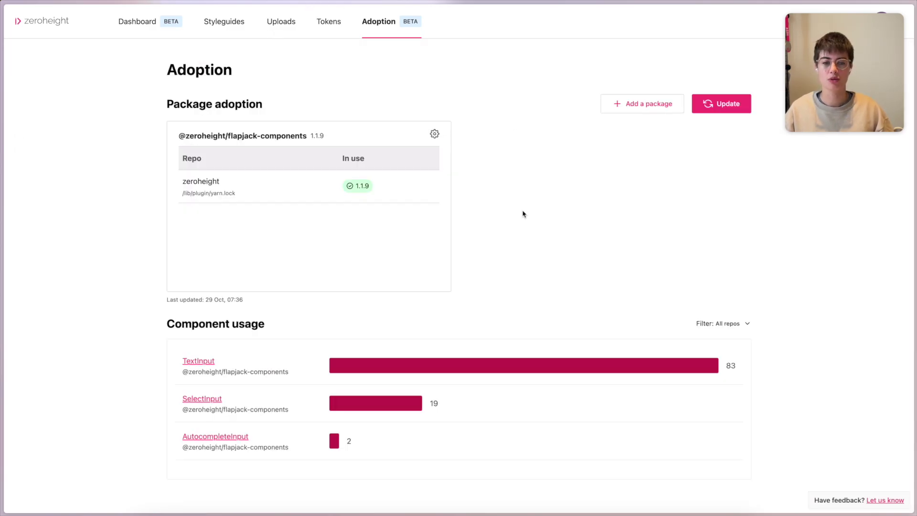